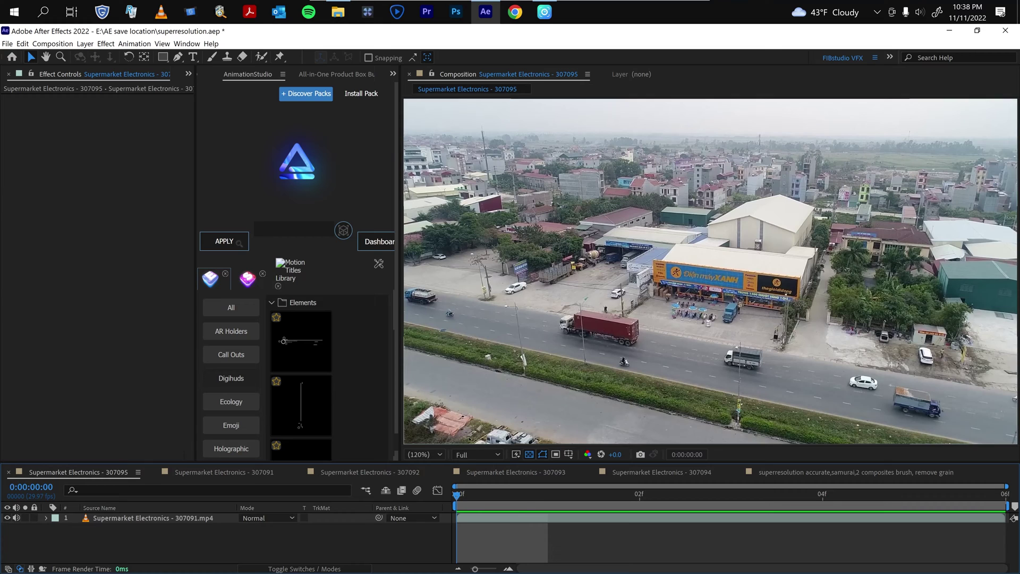
- Check preview zoom levels, switch to the 307091 comp, and review ScaleUp Output Size choices unchanged
click(425, 455)
click(464, 251)
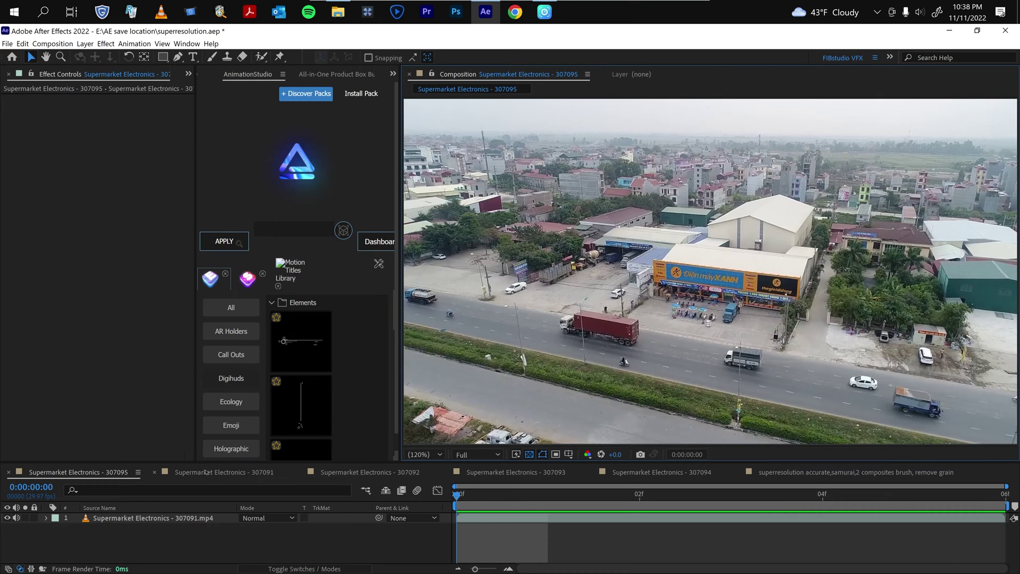
click(224, 471)
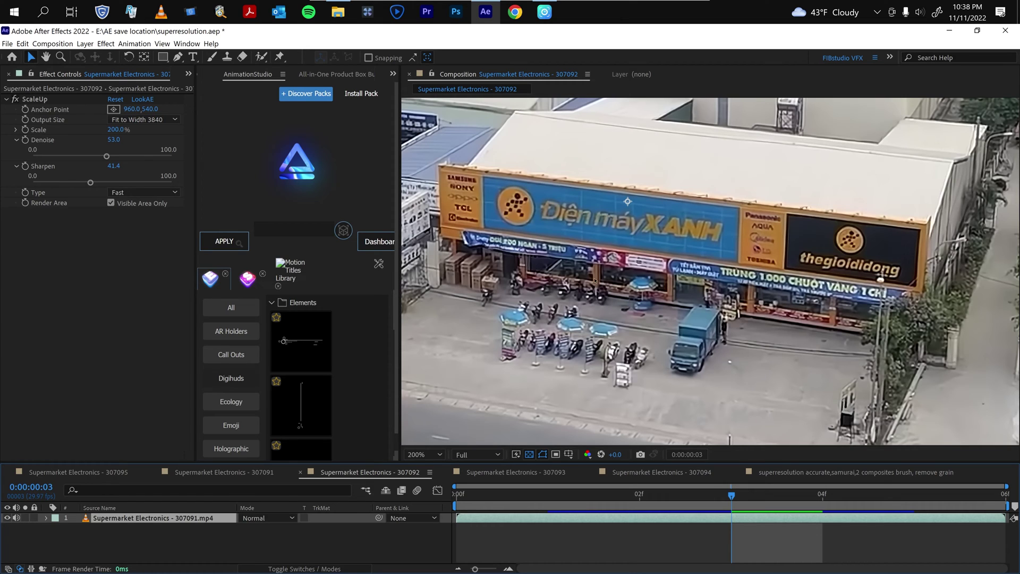
click(171, 119)
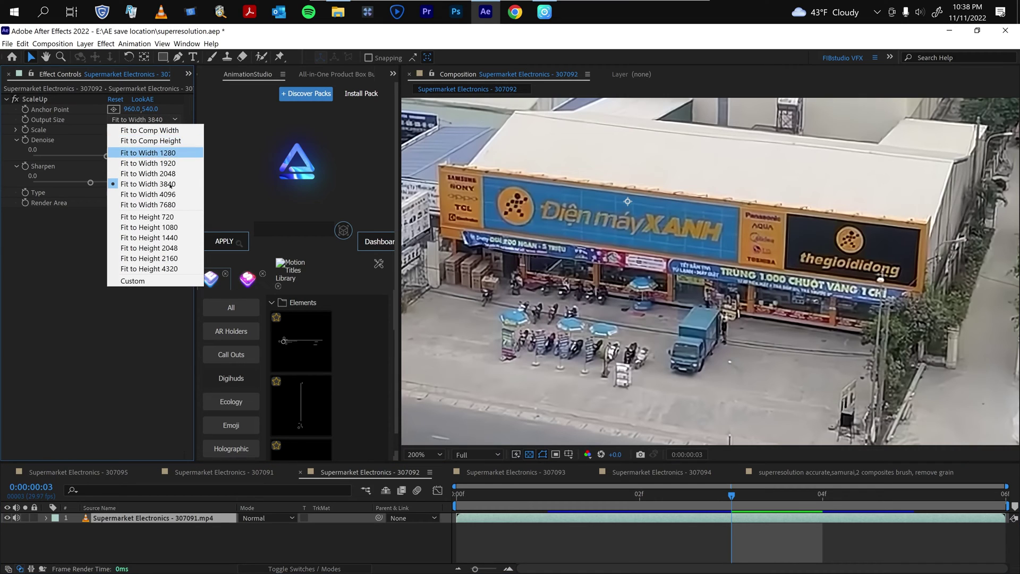
click(151, 360)
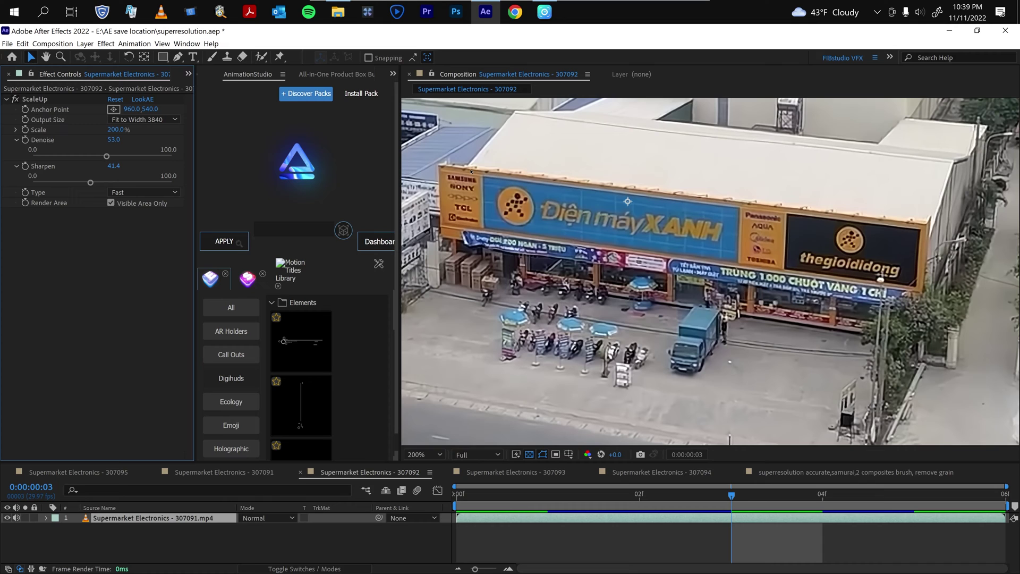
- In the 307093 comp, confirm the Neural Enhancement Suite task stays Superresolution
click(501, 472)
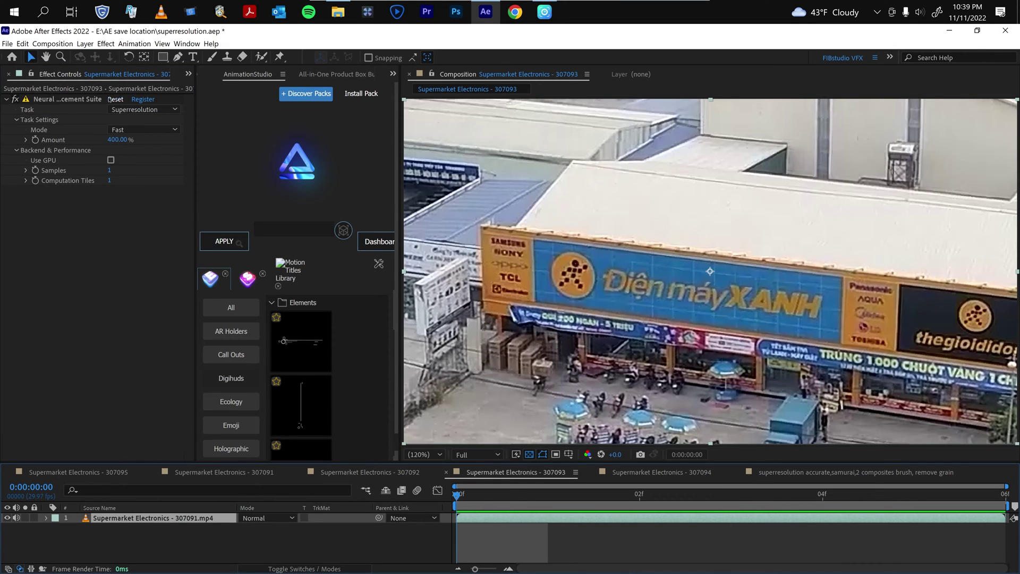
click(57, 99)
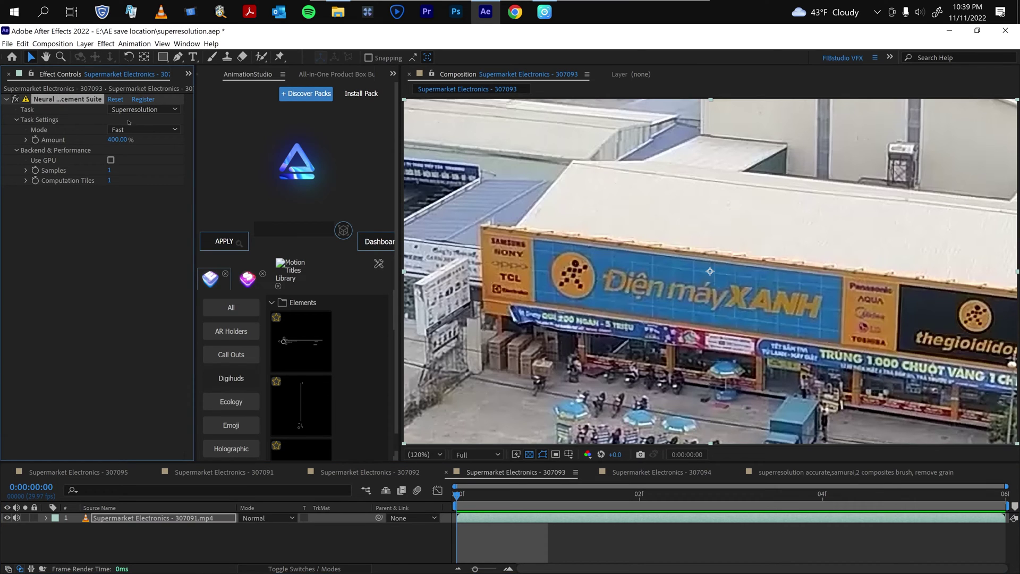
click(140, 109)
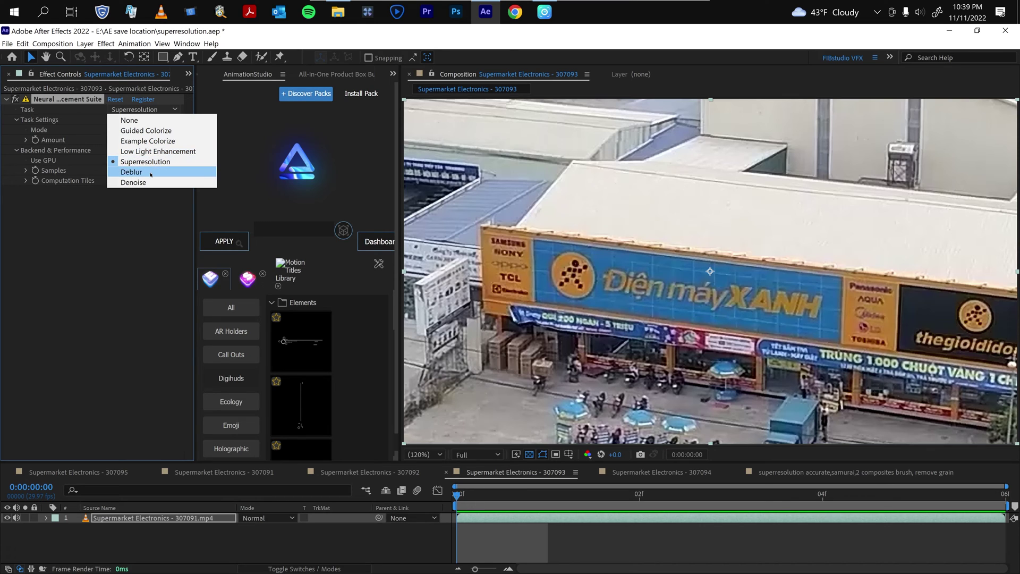
click(99, 304)
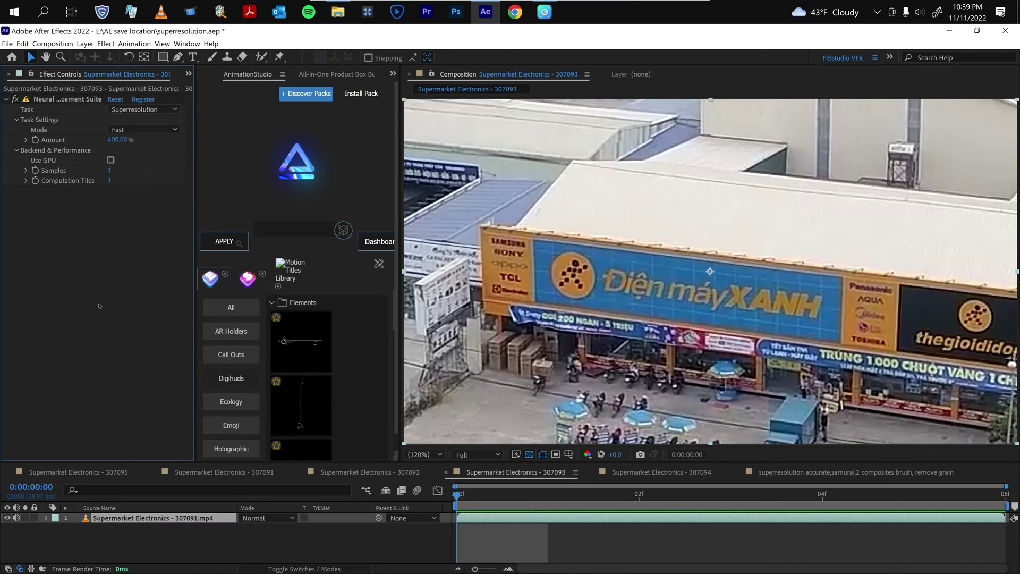
- Recheck the Mode and Task lists, leaving the quality mode on Fast
click(138, 130)
click(137, 142)
click(143, 109)
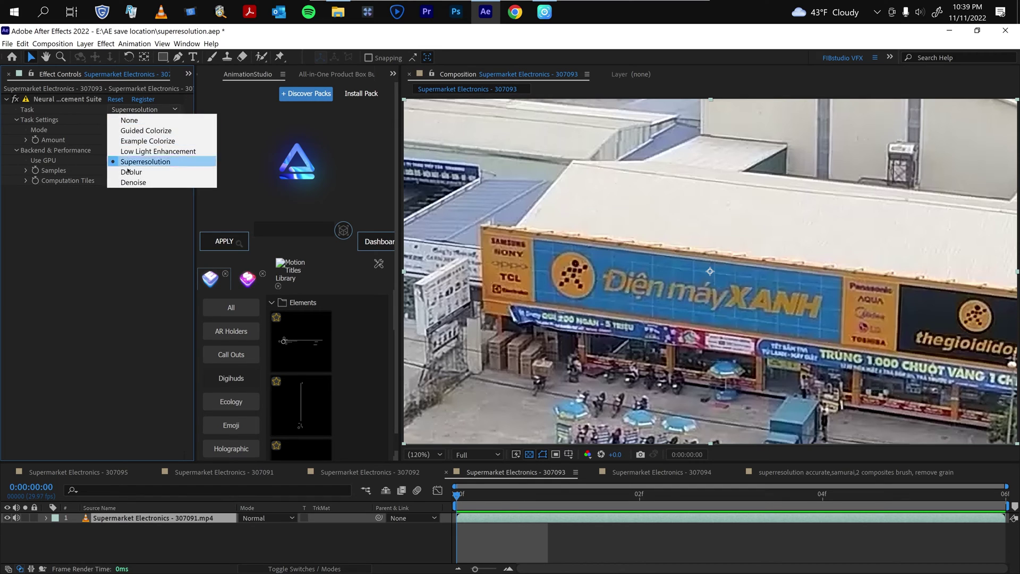
click(113, 258)
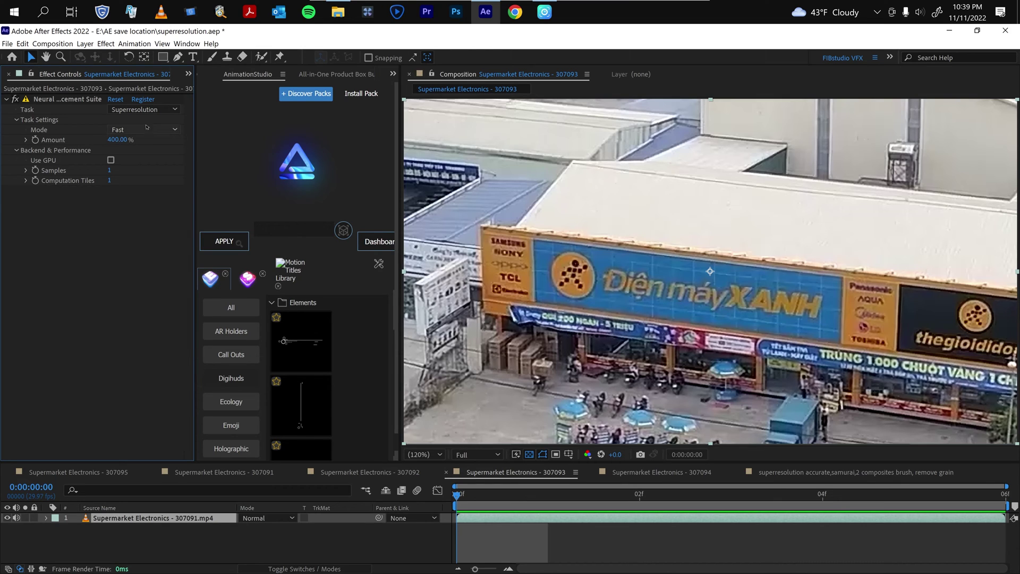
click(137, 130)
click(128, 238)
- Step through the 307091 and 307093 comps, ending on the 307094 Accurate superresolution comp
click(215, 472)
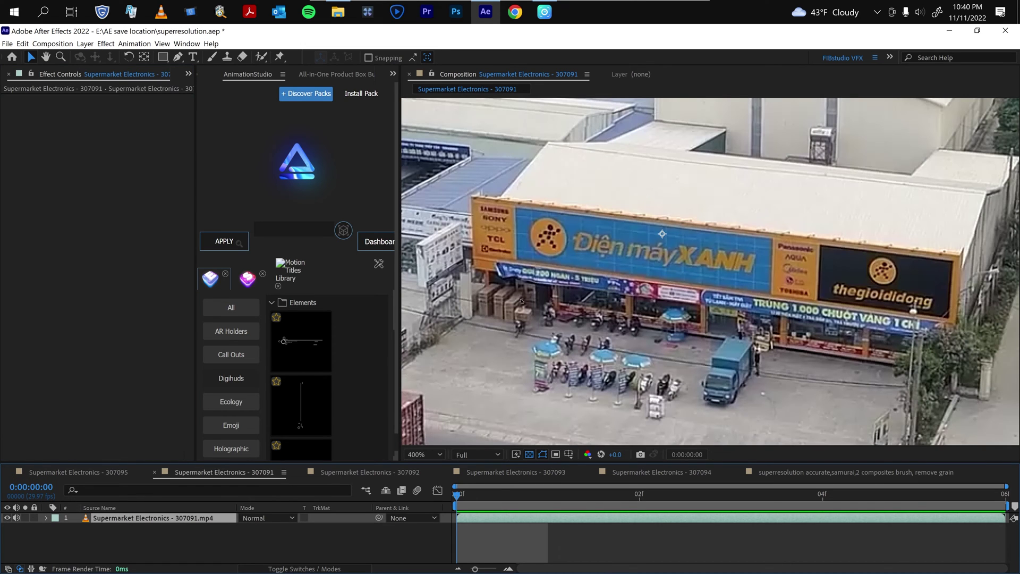
mouse_move(516, 472)
click(532, 472)
click(666, 471)
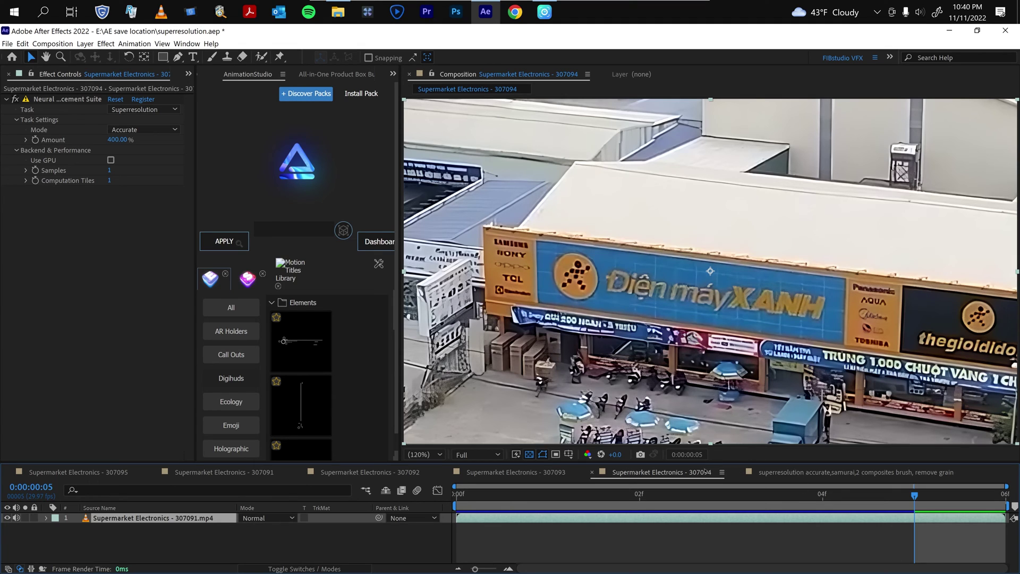
- Hide the regular x800 and sceleup x800 layers in the comparison comp, then view 307091
click(791, 472)
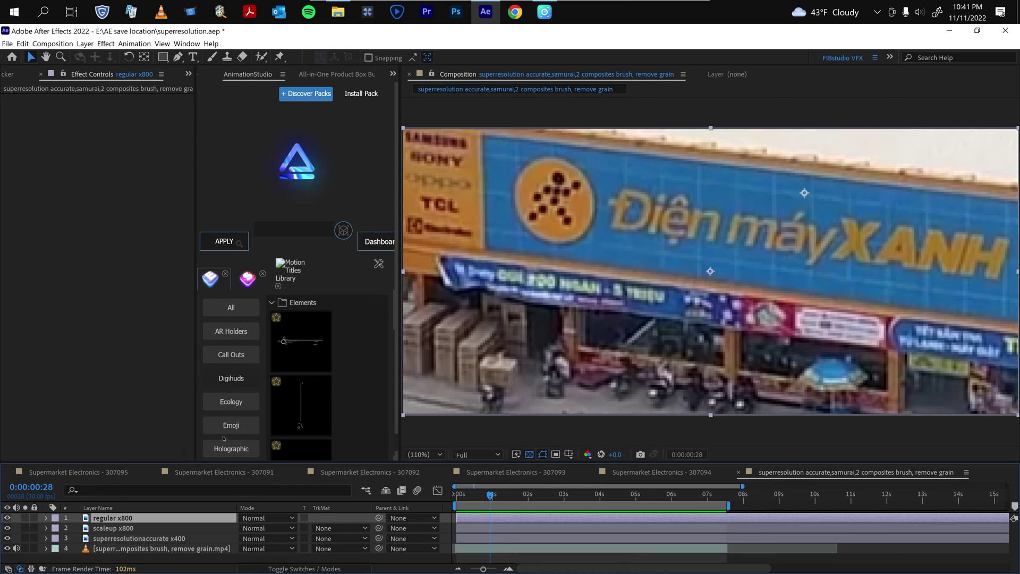
click(8, 517)
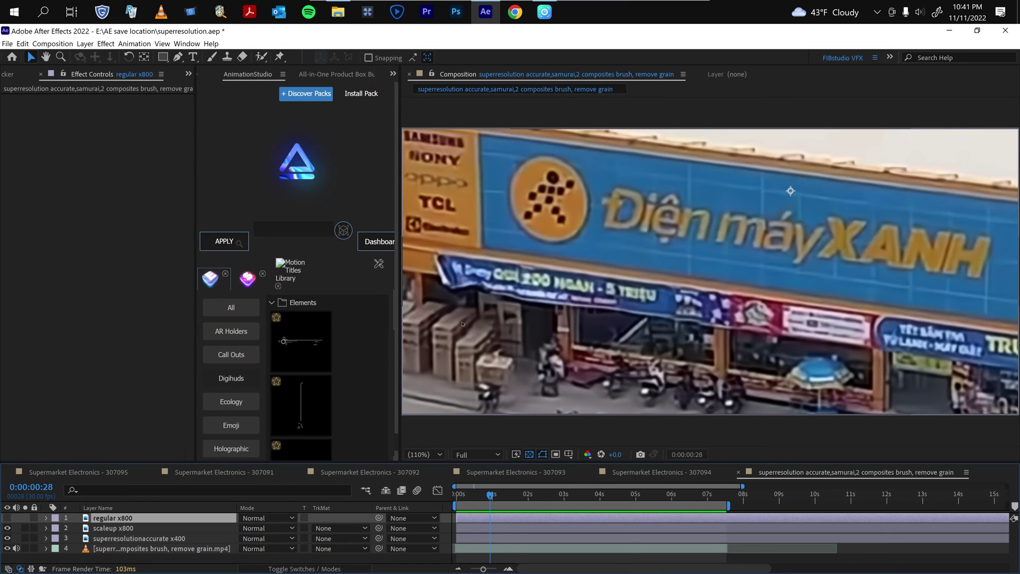
click(7, 518)
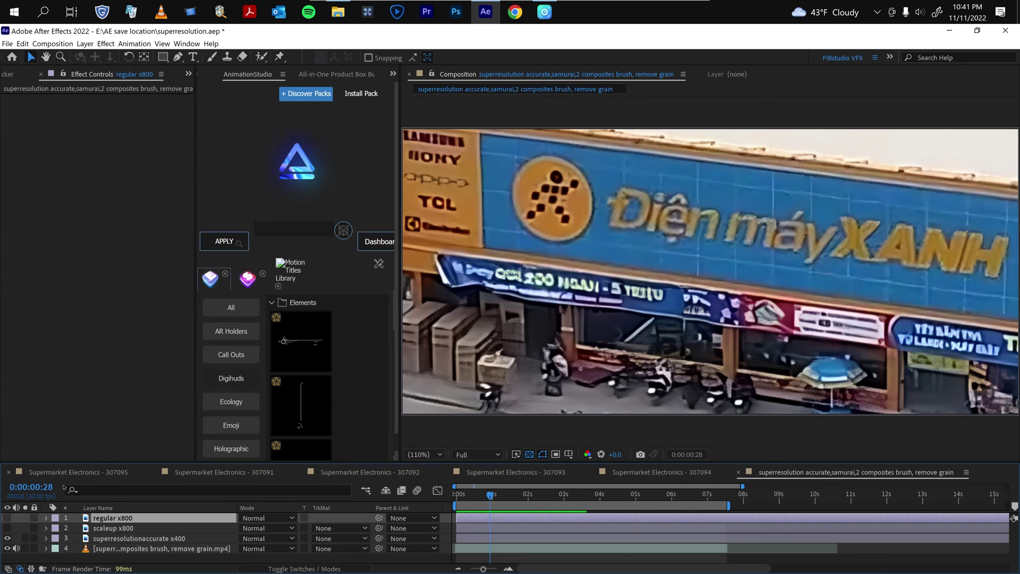
click(8, 528)
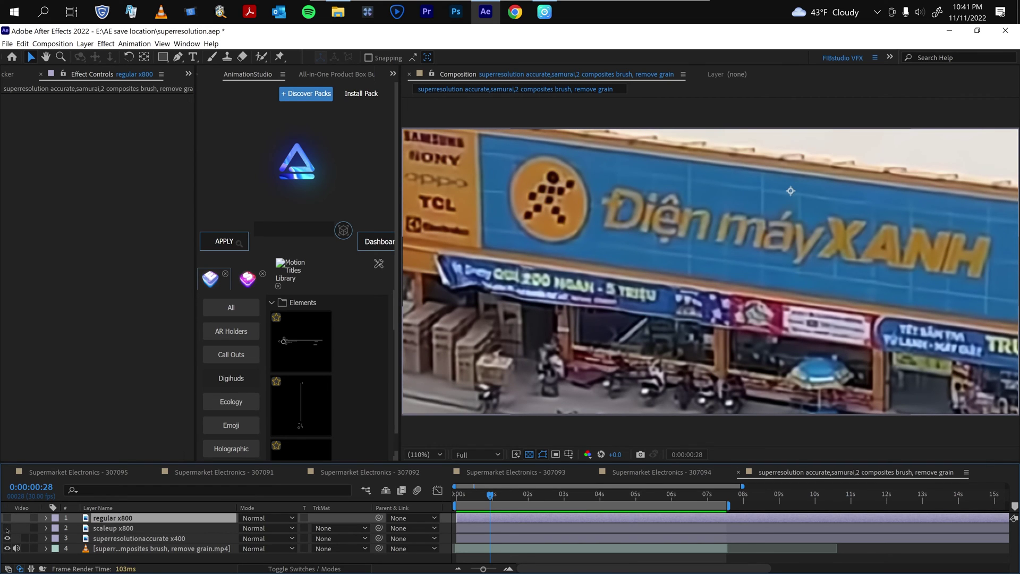
click(8, 528)
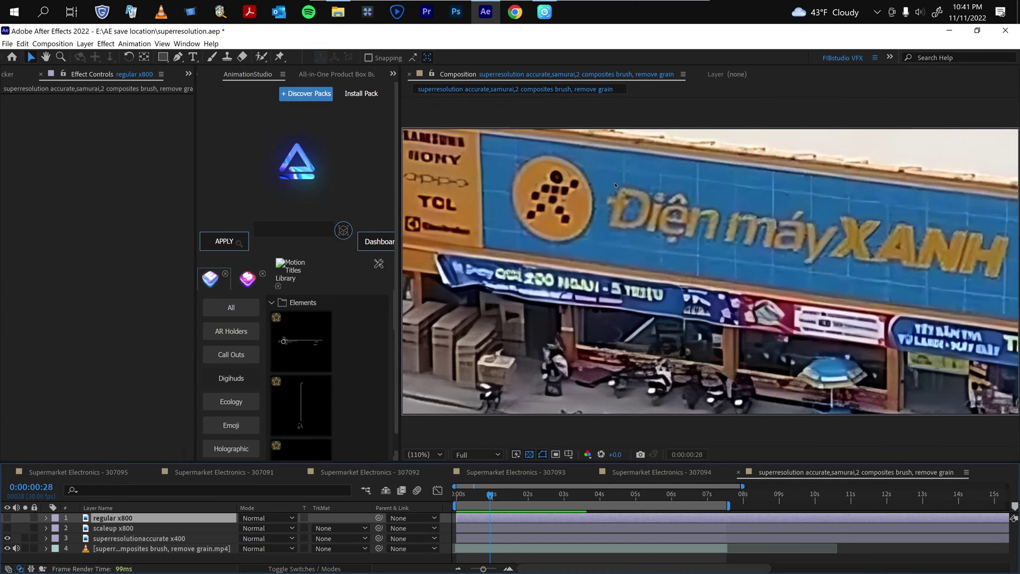
mouse_move(78, 472)
click(199, 472)
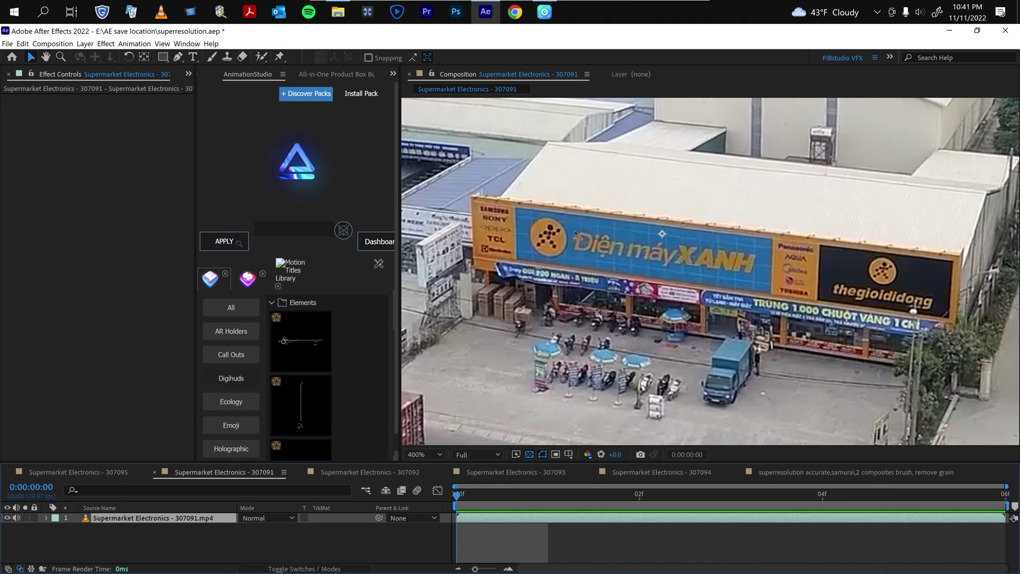
- Pass through the 307094 comp back to the 'superresolution accurate, samurai, 2 composites brush' comp
click(640, 475)
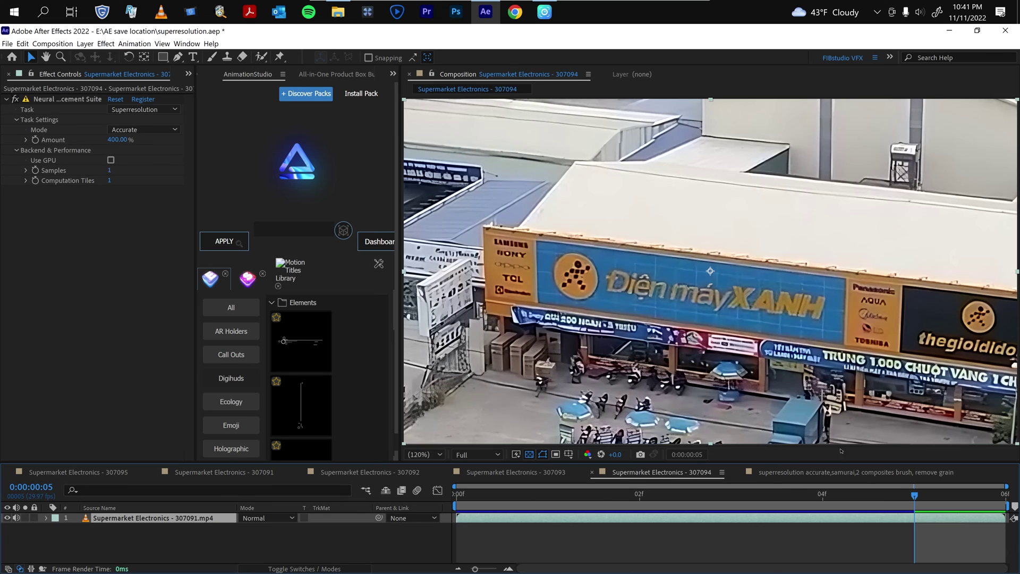
click(863, 473)
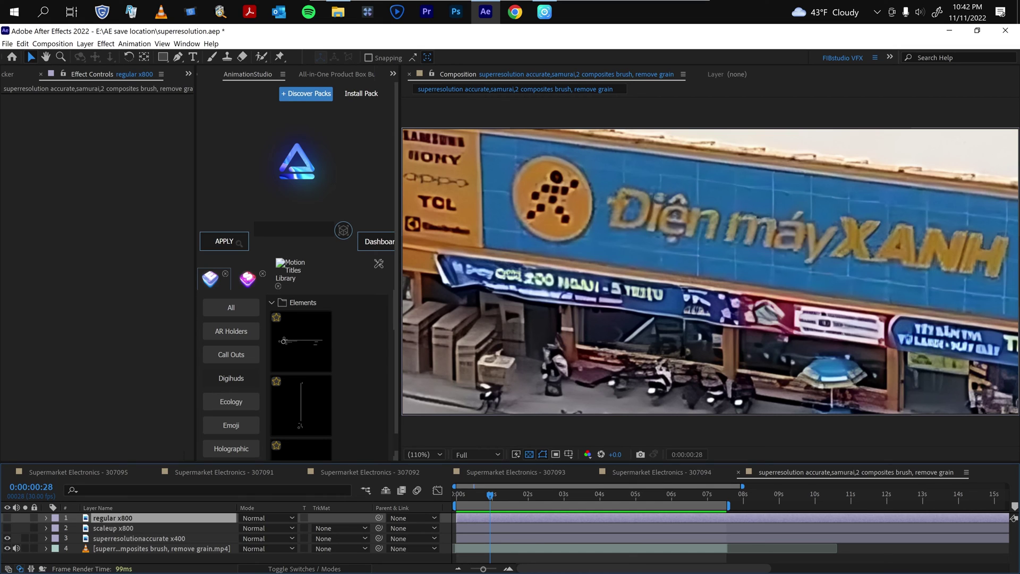
- Leave superresolutionaccurate x400 hidden after toggling, glance at 307091, and return to the comparison comp
click(7, 537)
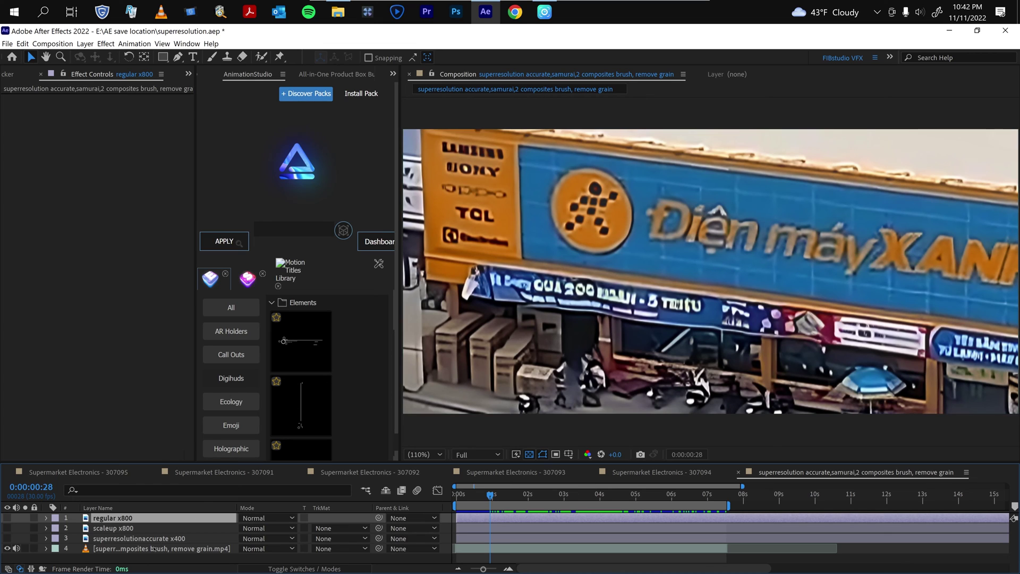
click(7, 540)
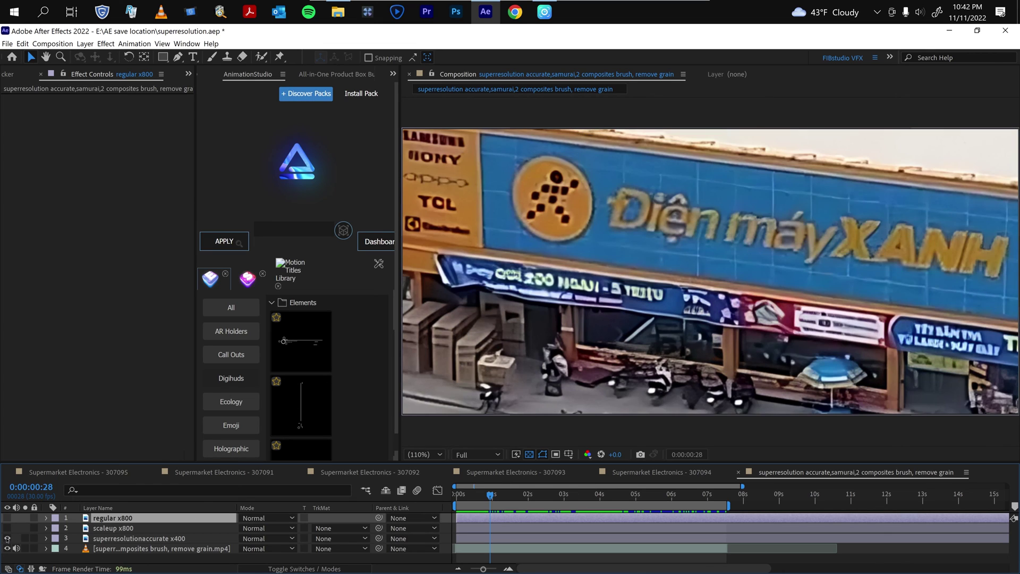
click(7, 539)
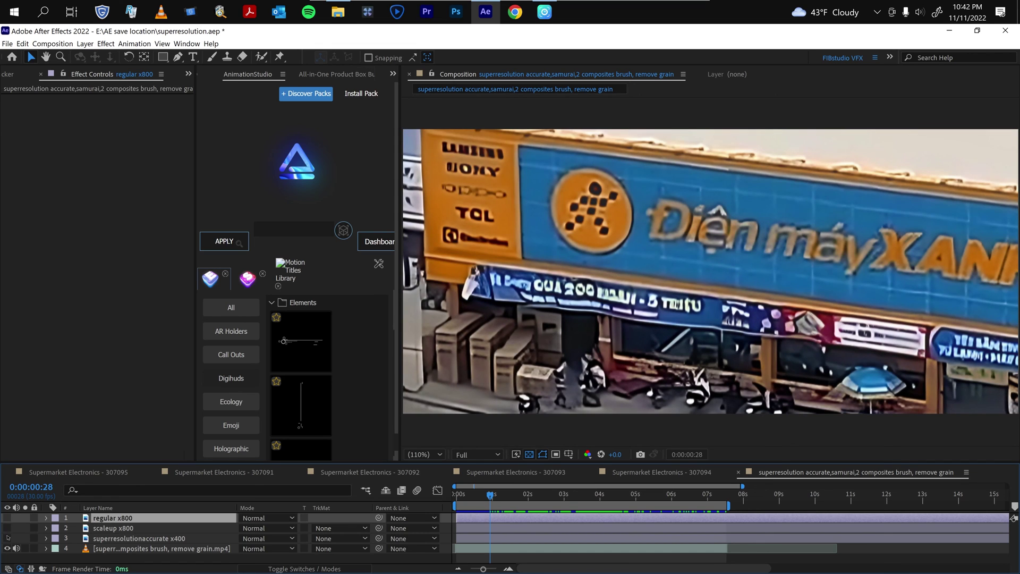
click(218, 472)
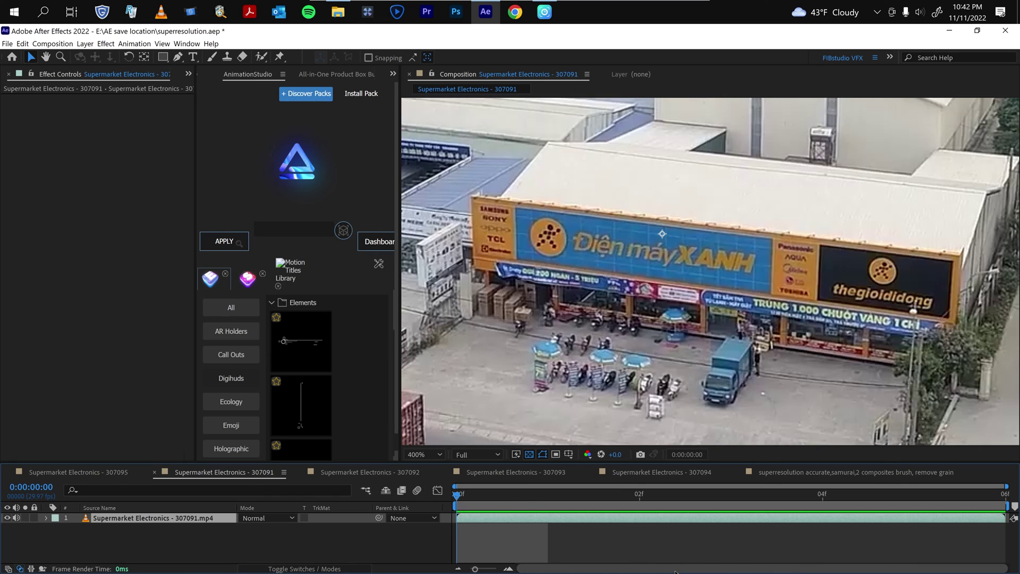
mouse_move(856, 472)
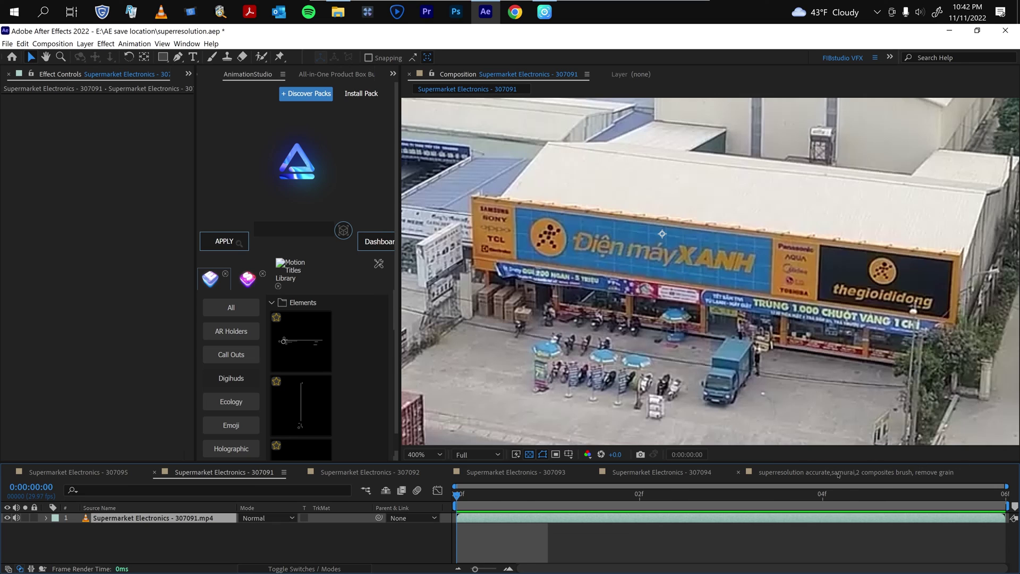
click(838, 474)
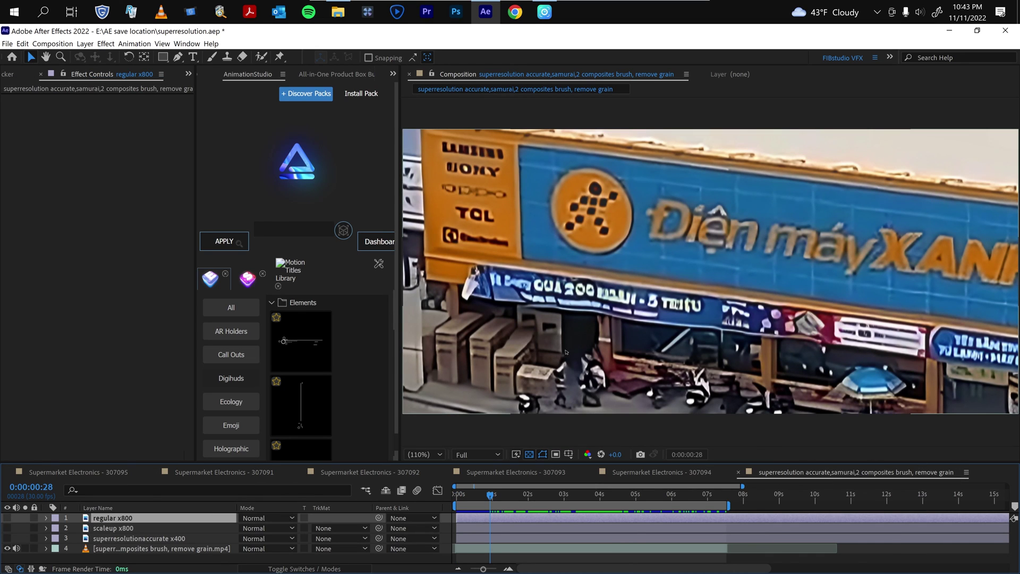